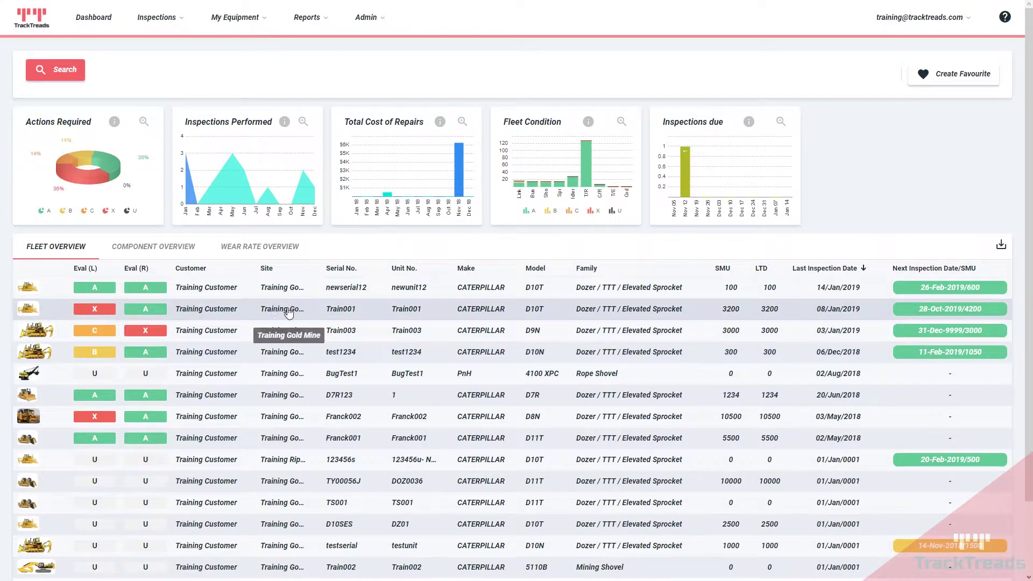
# Open the Train001 equipment record and start recording an action taken on a specific component of its left side.
pyautogui.click(284, 314)
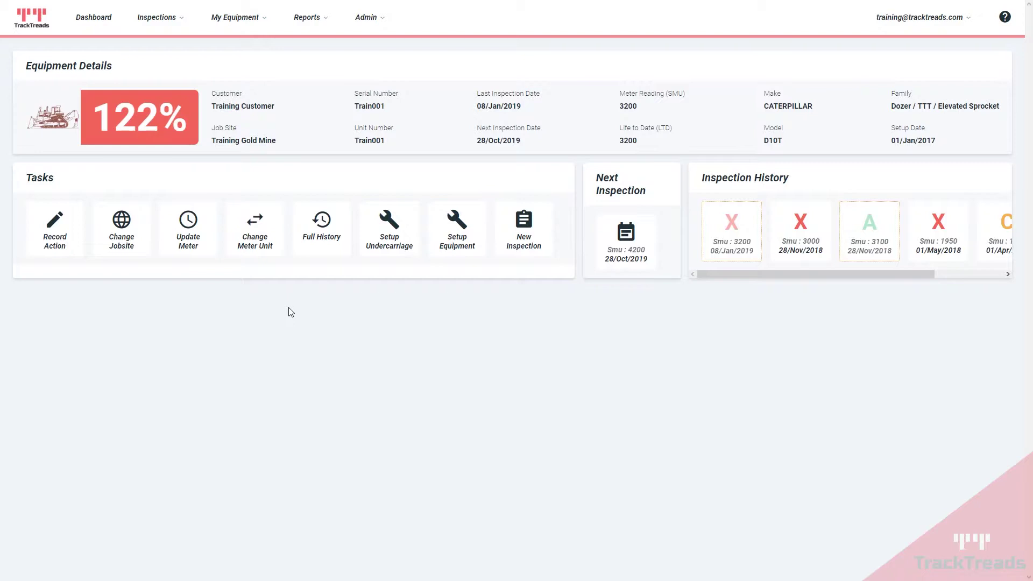
pyautogui.scroll(-1, 202, 197)
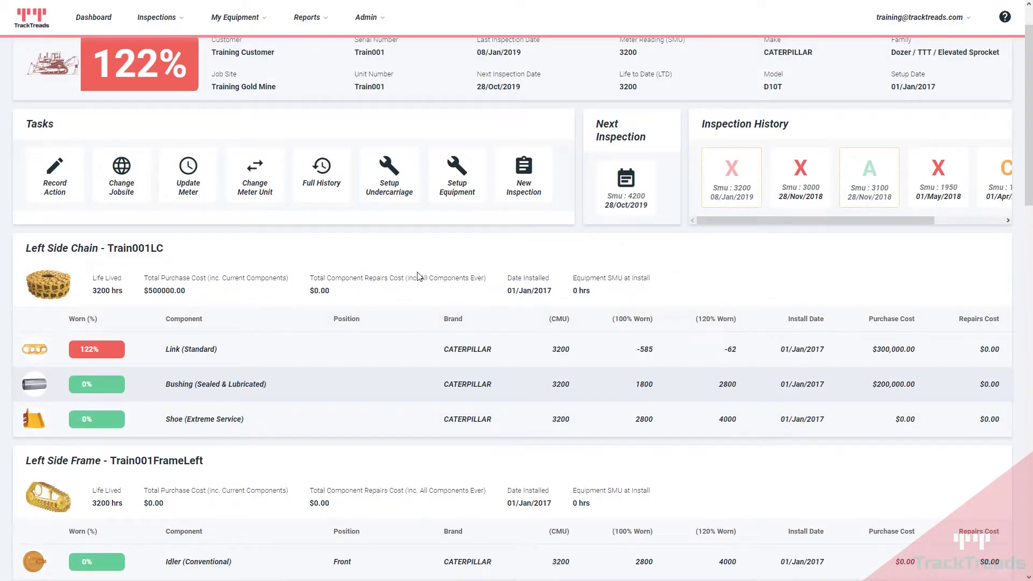
pyautogui.scroll(1, 419, 276)
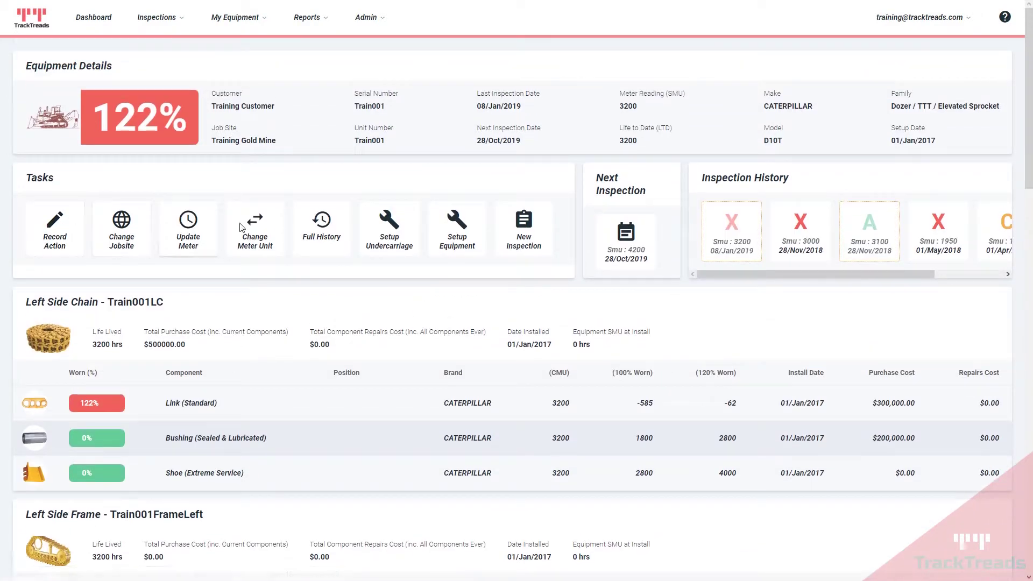
pyautogui.click(55, 232)
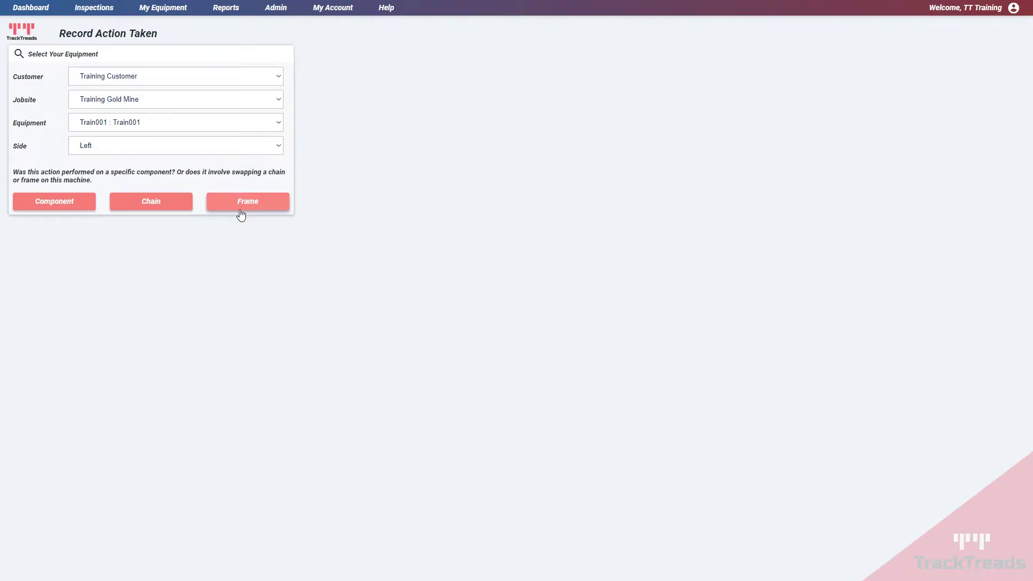
pyautogui.click(58, 207)
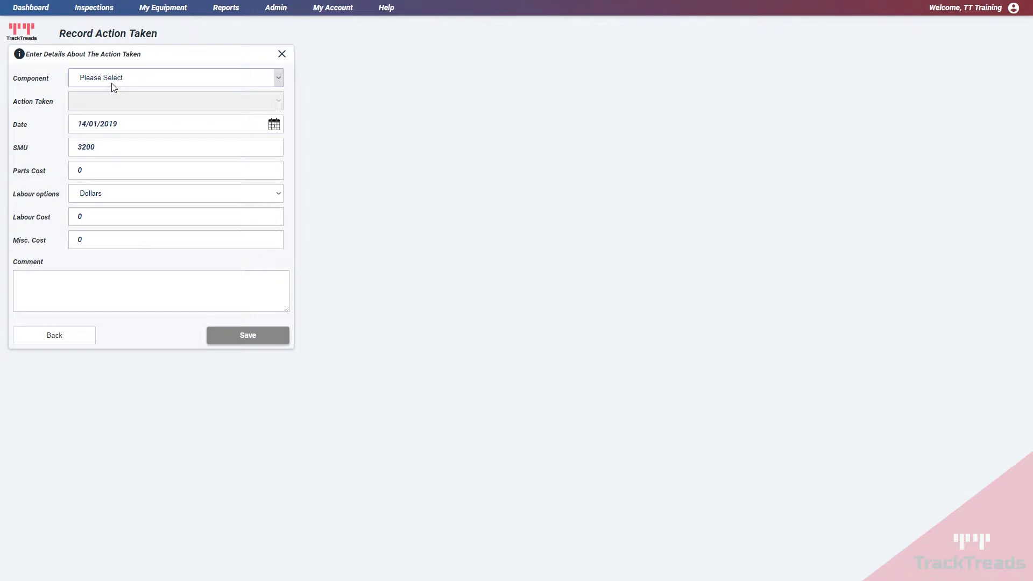
# Select Track Roller : Single Flange (1) as the component and Replace with New as the action taken.
pyautogui.click(111, 81)
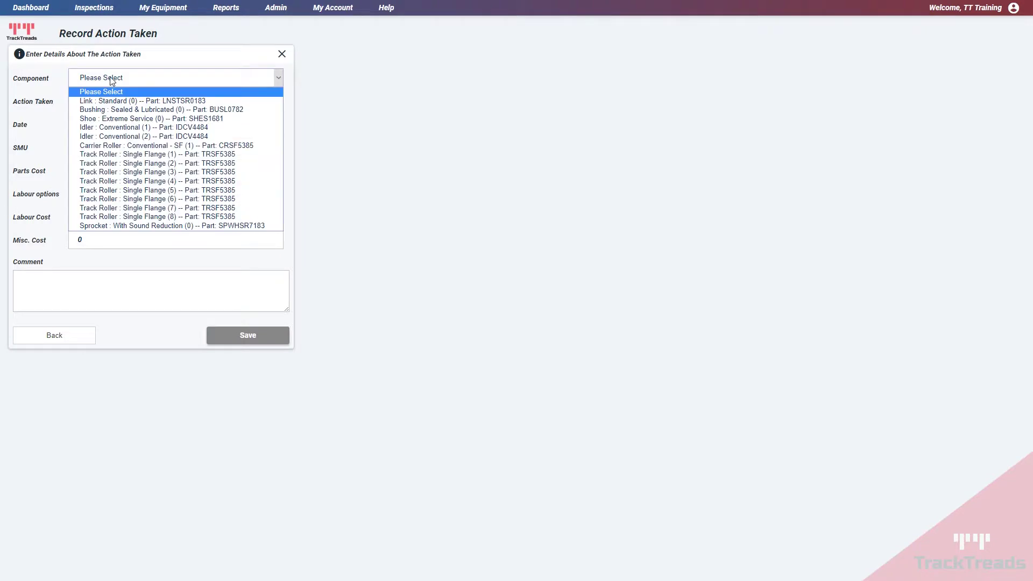
pyautogui.click(147, 155)
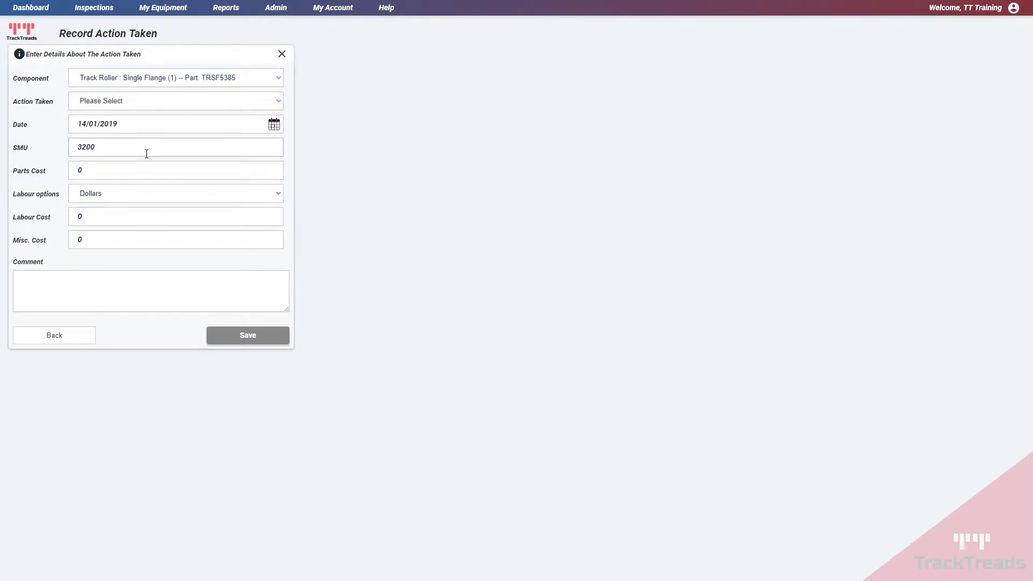
pyautogui.click(105, 102)
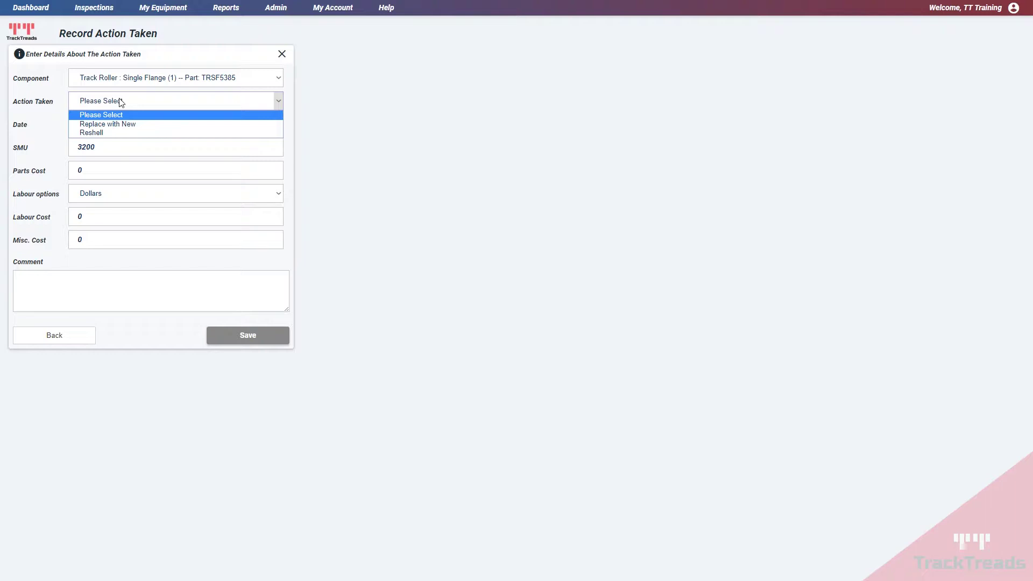
pyautogui.click(105, 125)
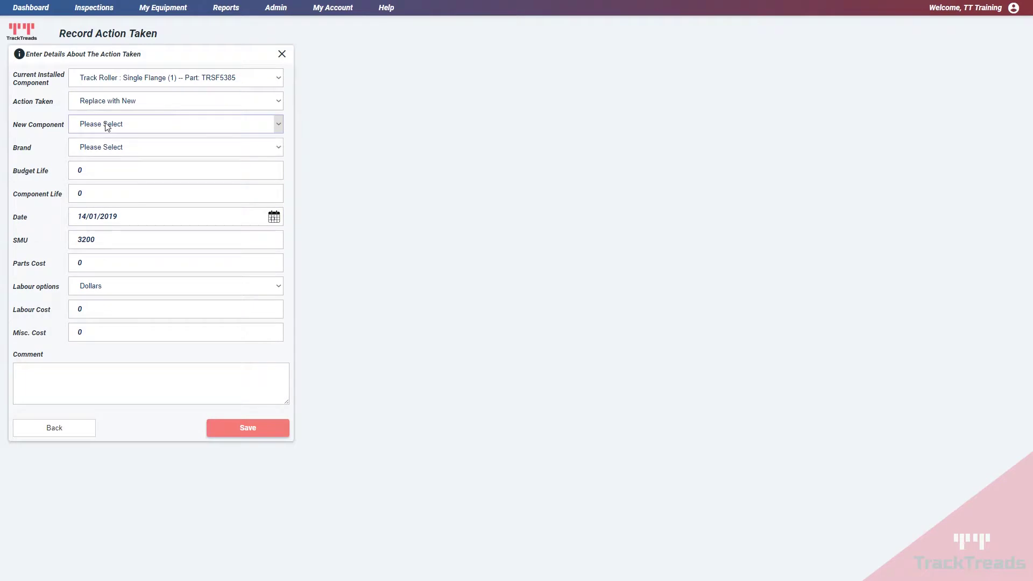
# Set the new component to Single Flange, part TRSF5385, keeping CATERPILLAR as the brand.
pyautogui.click(100, 128)
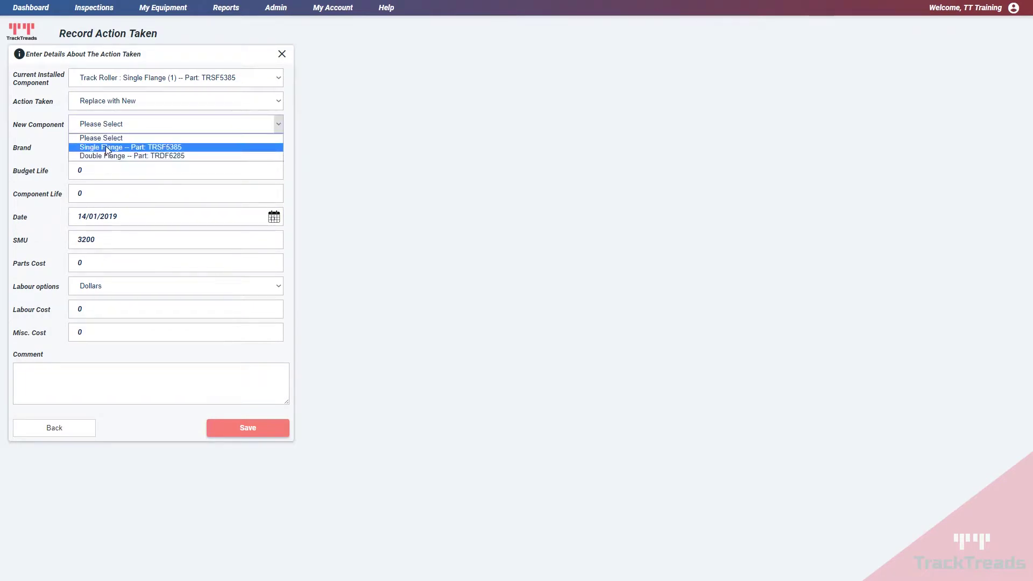
pyautogui.click(106, 148)
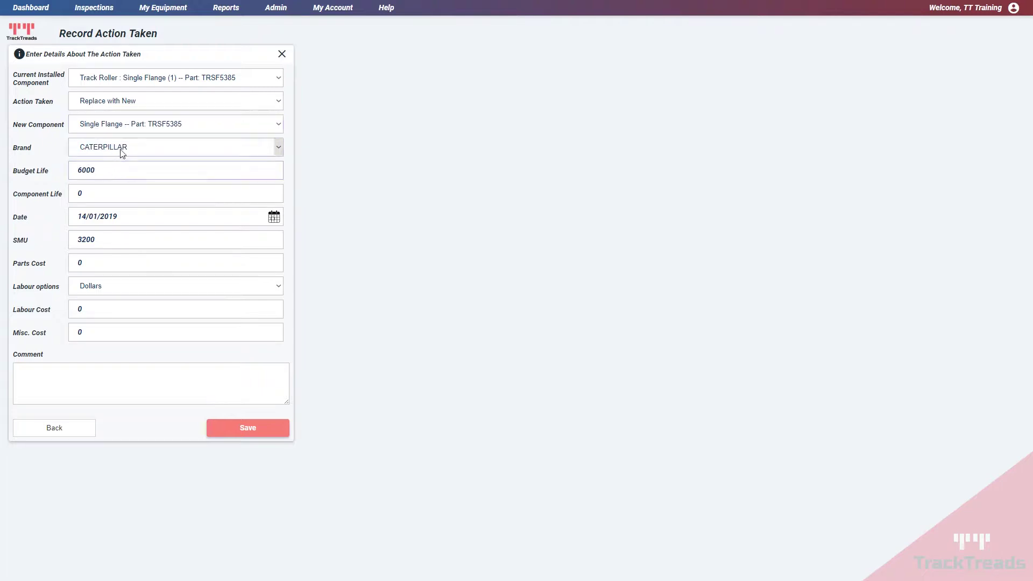
pyautogui.click(120, 149)
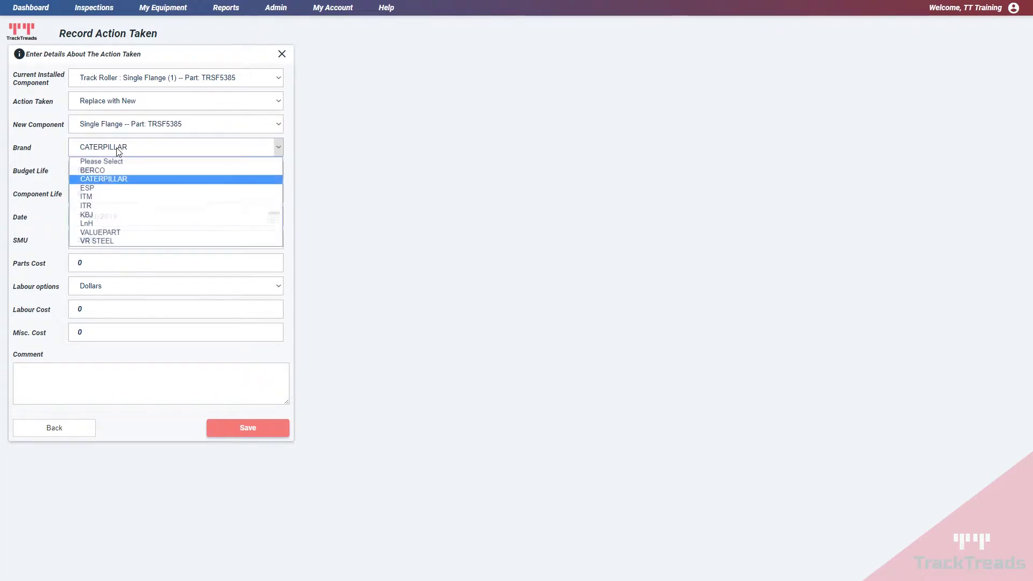
pyautogui.click(120, 149)
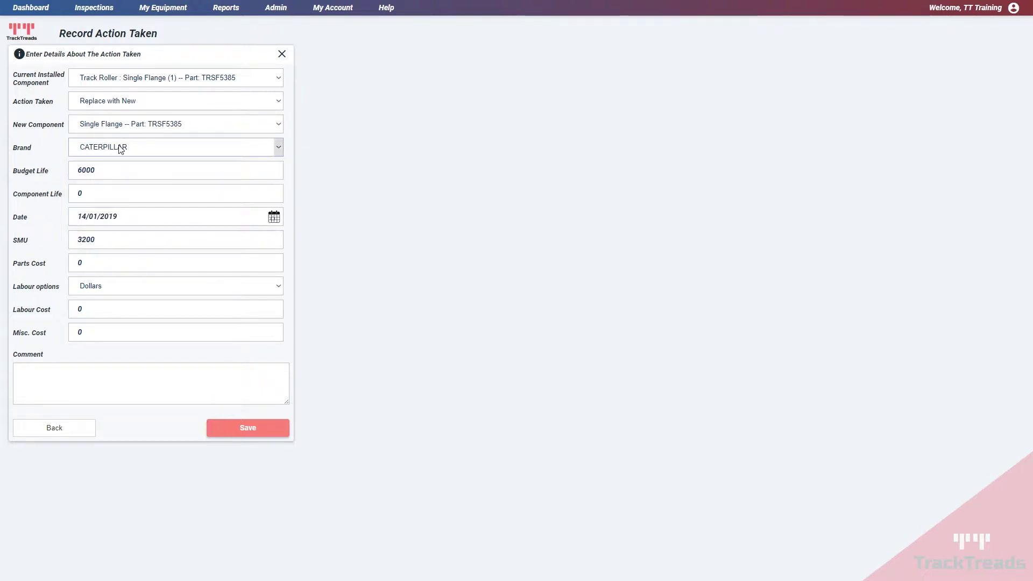
# Review the replacement's budget life, component life, date, SMU and comment fields, and save the action.
pyautogui.doubleClick(99, 169)
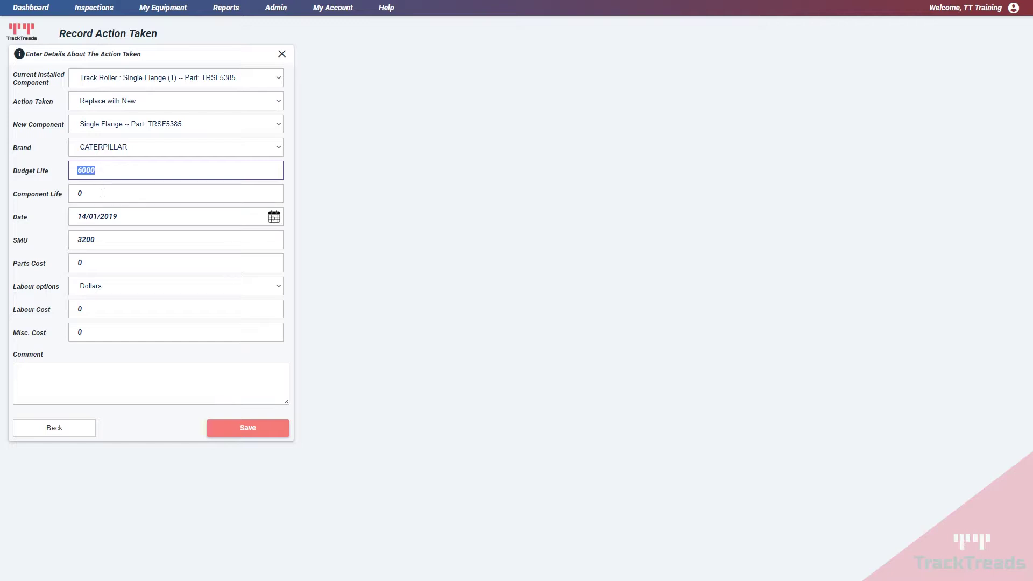
pyautogui.click(86, 192)
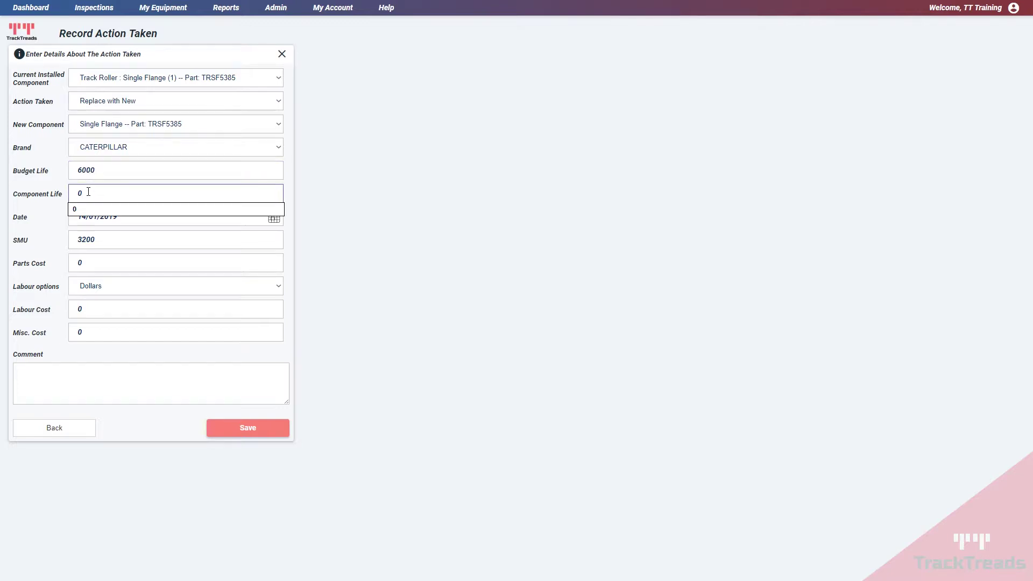
pyautogui.click(128, 241)
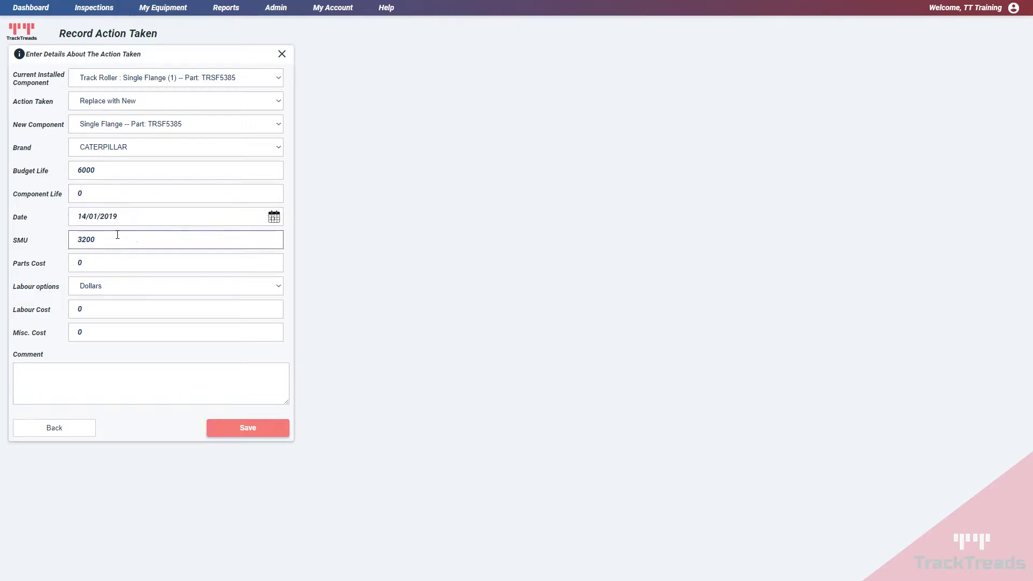
pyautogui.moveTo(76, 217); pyautogui.dragTo(138, 223)
pyautogui.click(52, 234)
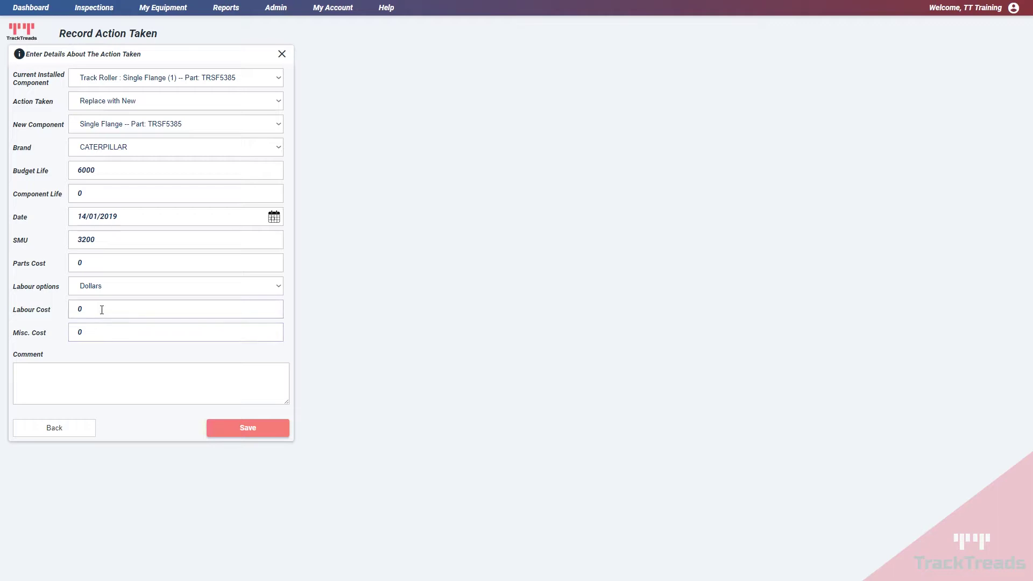
pyautogui.click(46, 380)
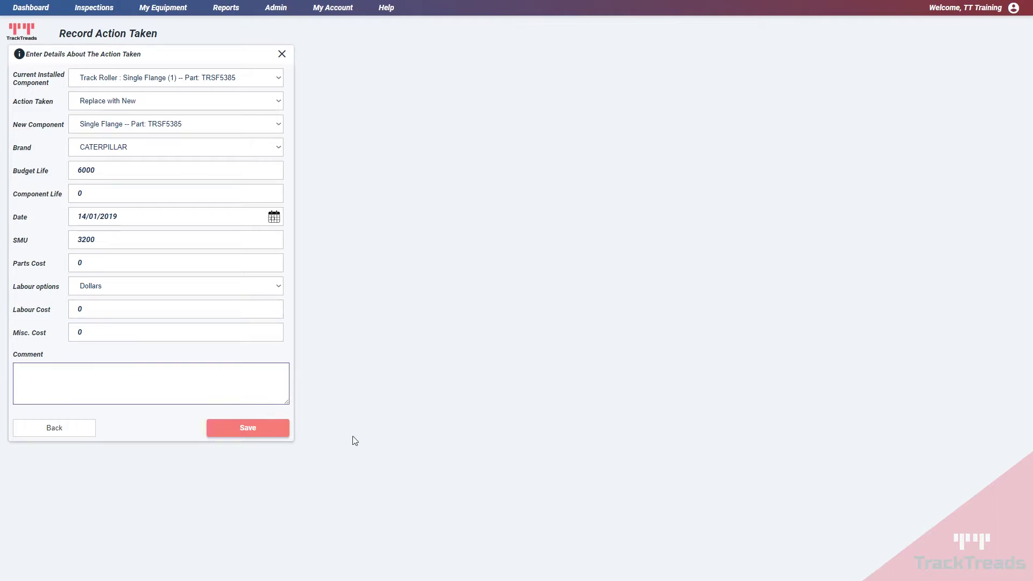
pyautogui.click(246, 432)
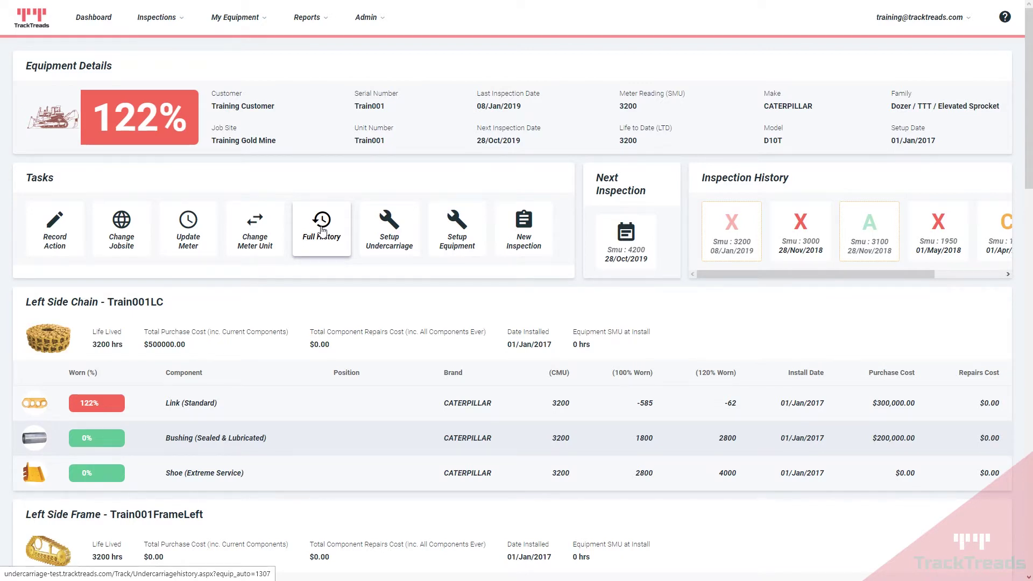
# Open the machine's full undercarriage history and expand the history of the left single-flange track roller in position 1.
pyautogui.click(322, 232)
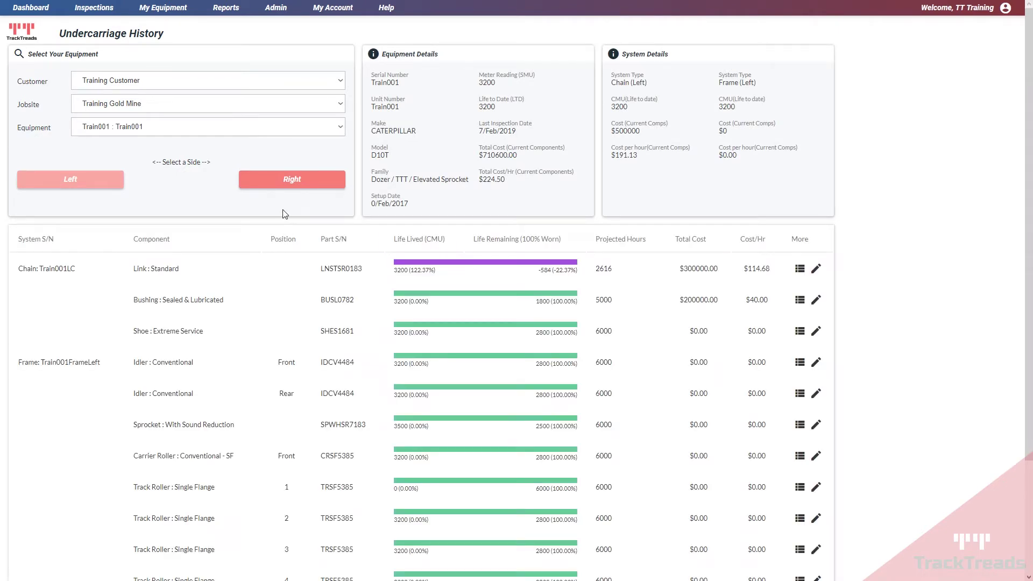
pyautogui.scroll(-3, 75, 189)
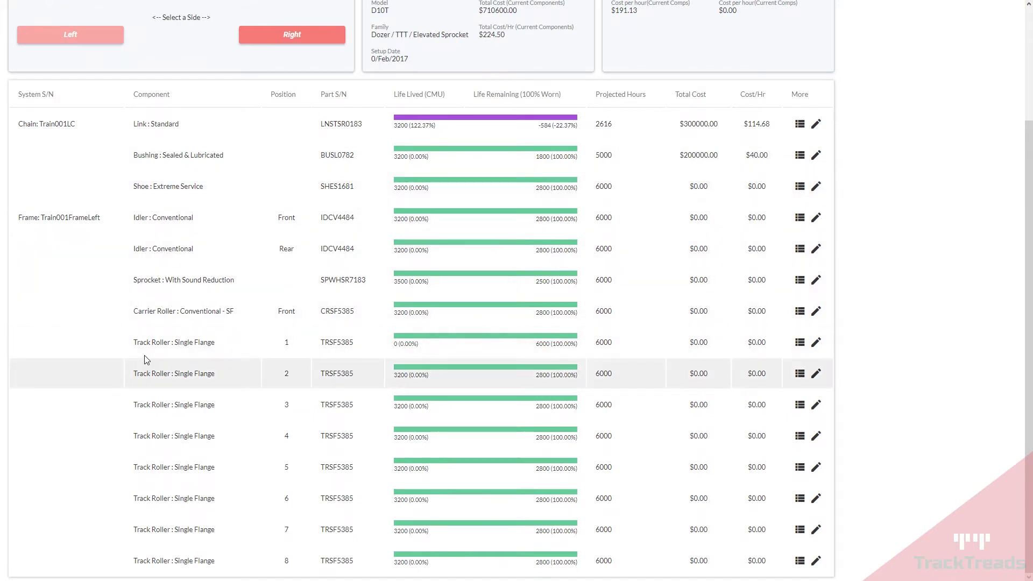
pyautogui.click(800, 345)
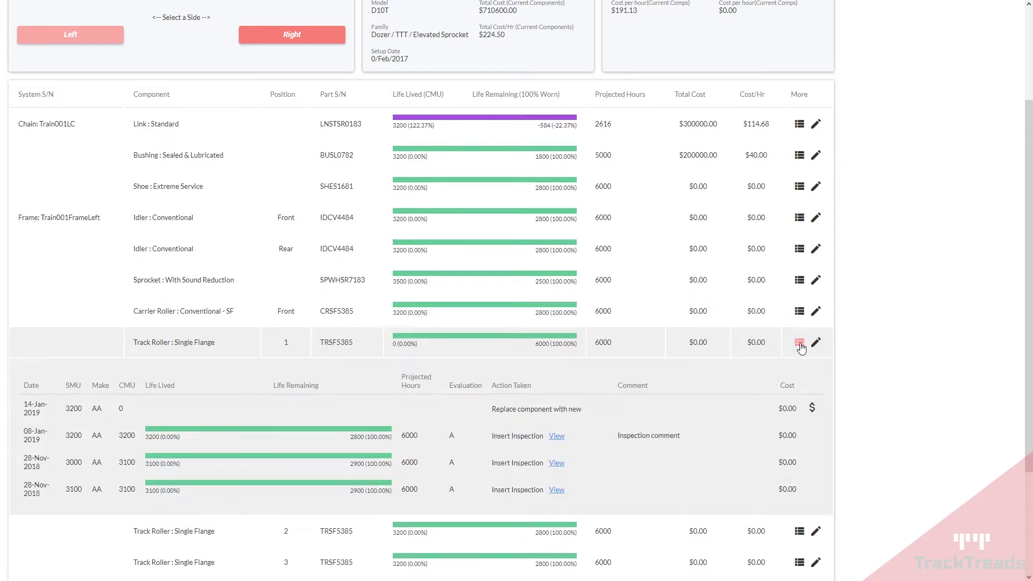
# Examine the replacement entry, its component hours and the earlier inspections of left track roller 1, and collapse its history.
pyautogui.scroll(-1, 566, 331)
pyautogui.scroll(-3, 568, 332)
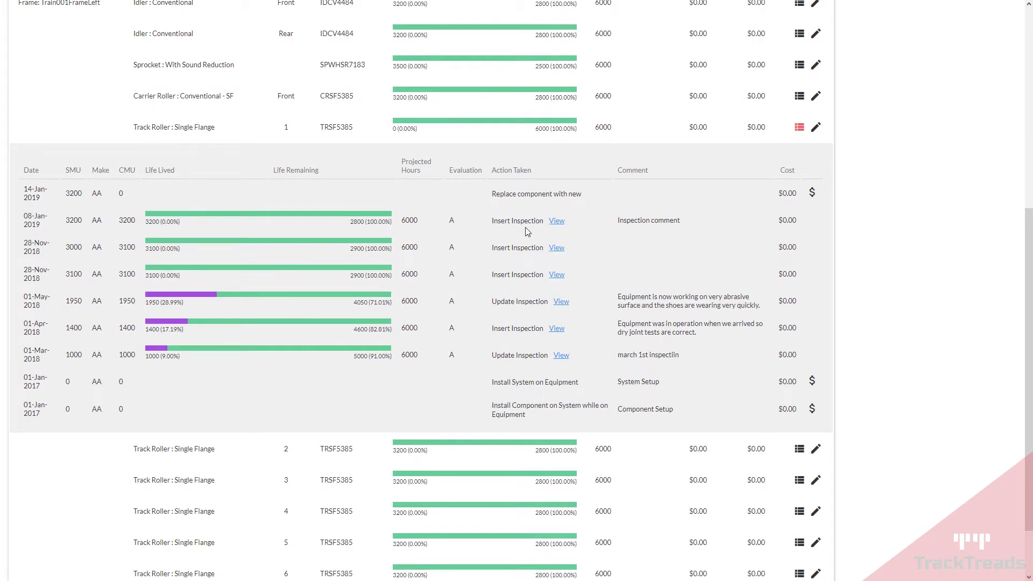
pyautogui.moveTo(492, 193); pyautogui.dragTo(601, 194)
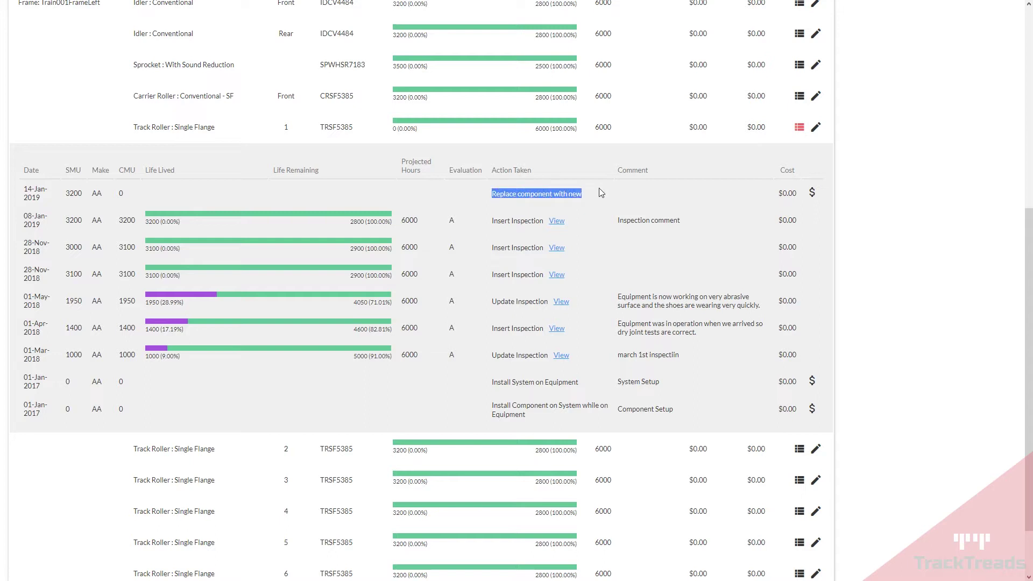
pyautogui.doubleClick(121, 192)
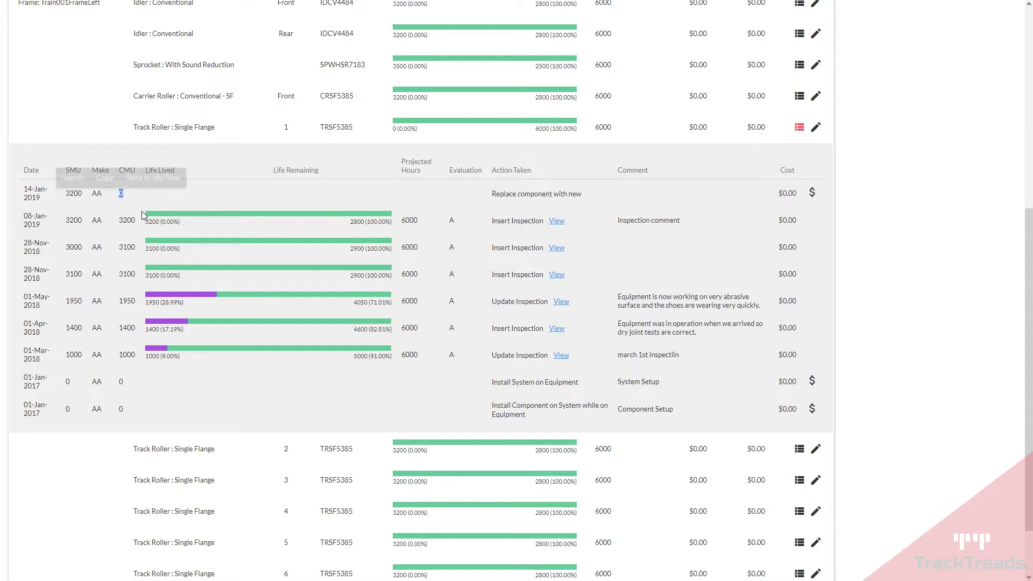
pyautogui.click(221, 196)
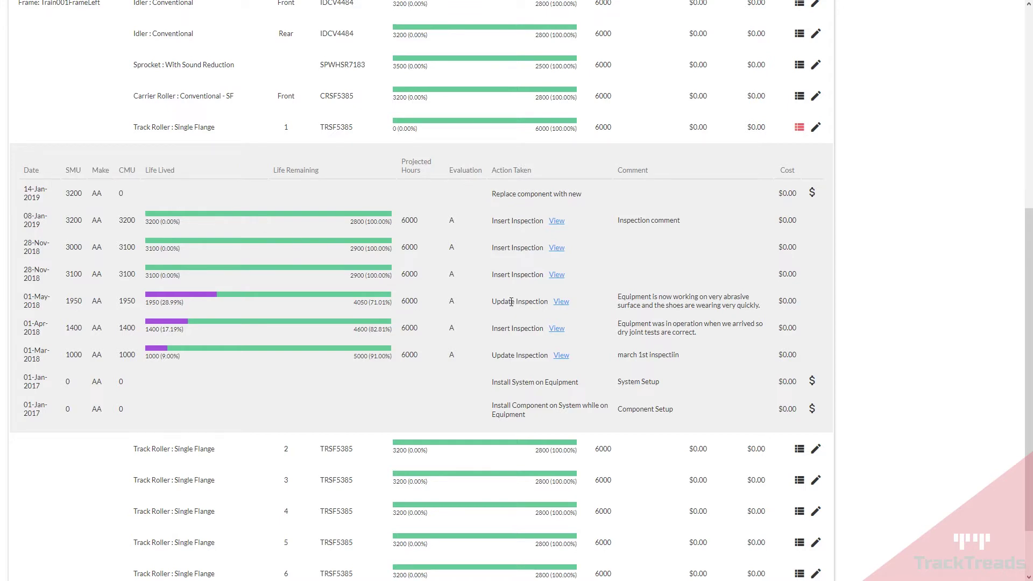
pyautogui.scroll(3, 543, 334)
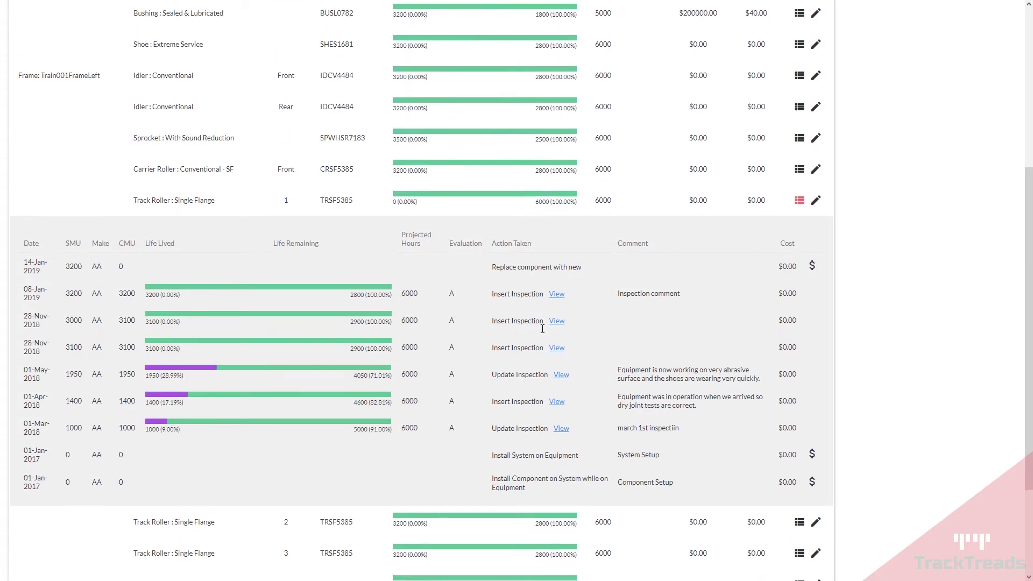
pyautogui.scroll(-3, 540, 323)
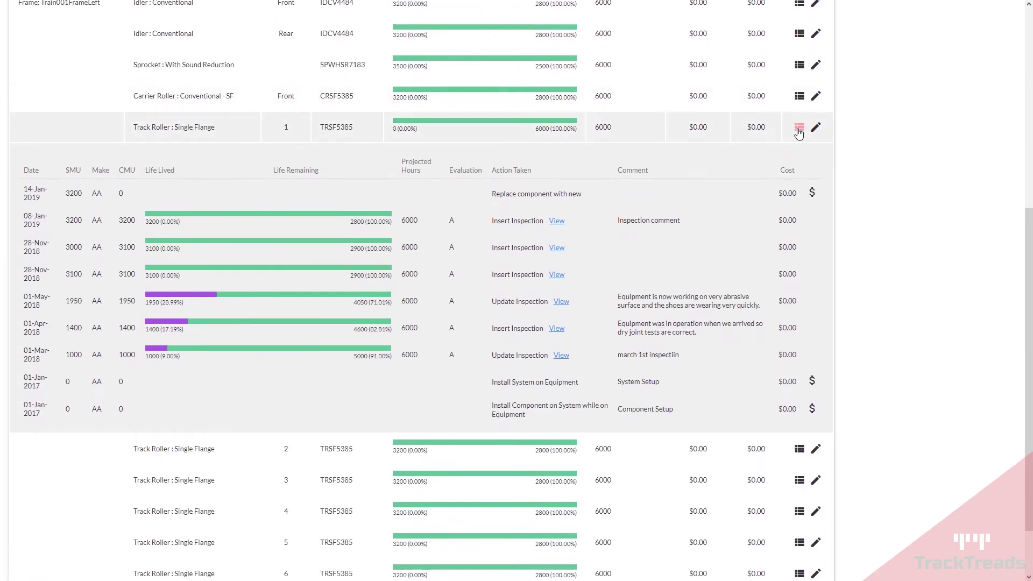
pyautogui.click(798, 130)
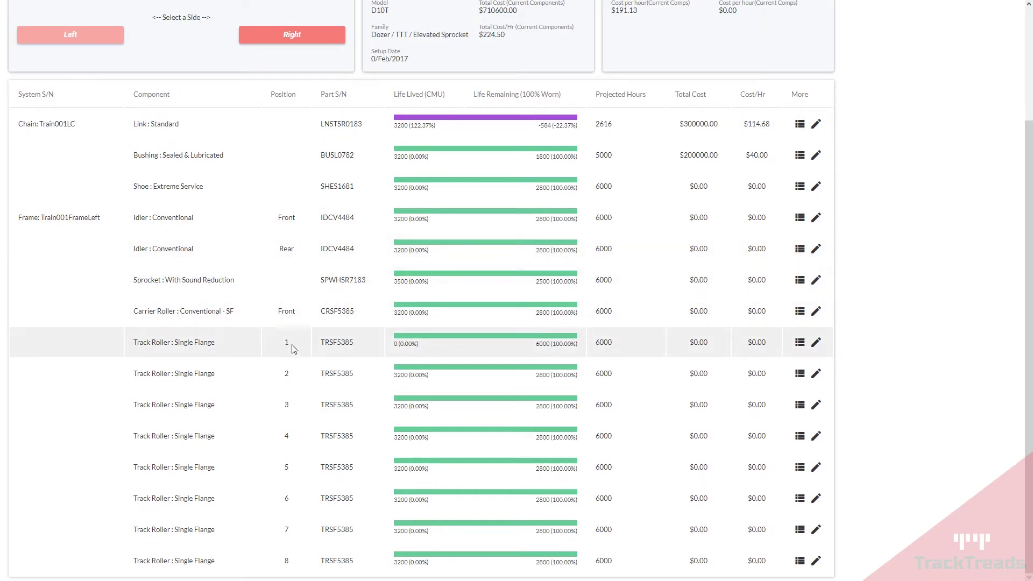
# Switch the undercarriage history to the machine's right side and bring its track rollers into view.
pyautogui.scroll(1, 295, 92)
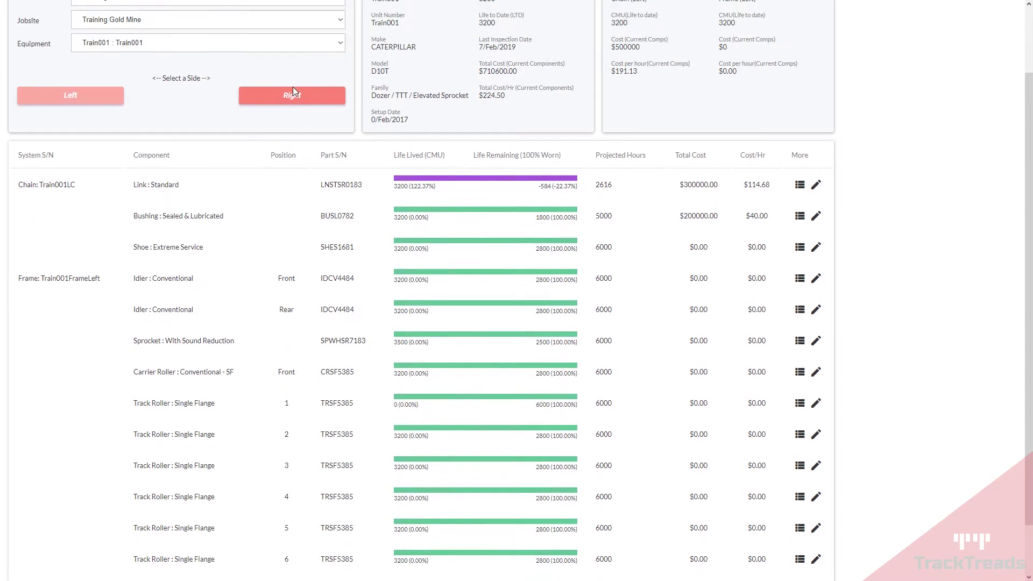
pyautogui.scroll(2, 295, 91)
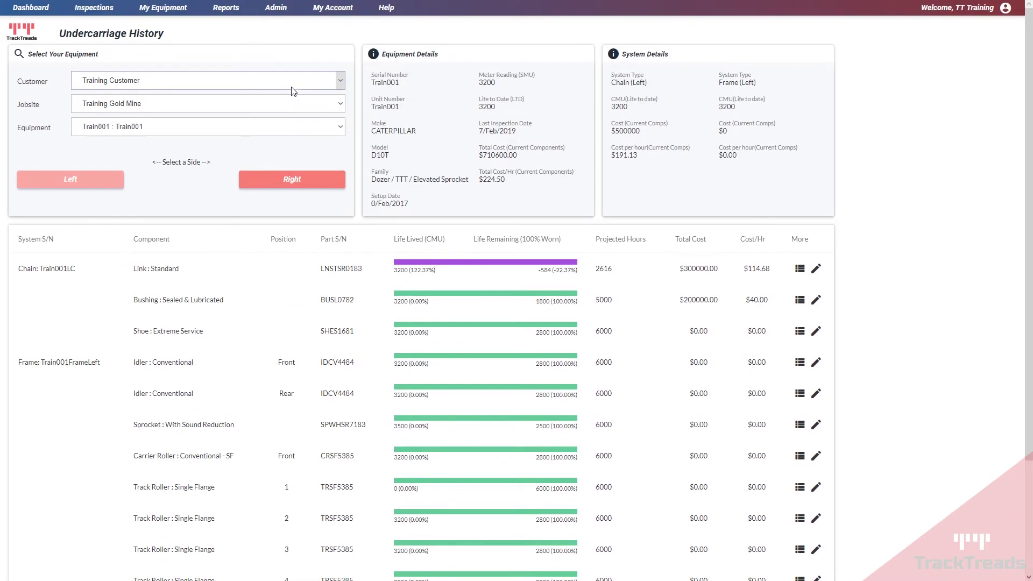
pyautogui.click(292, 182)
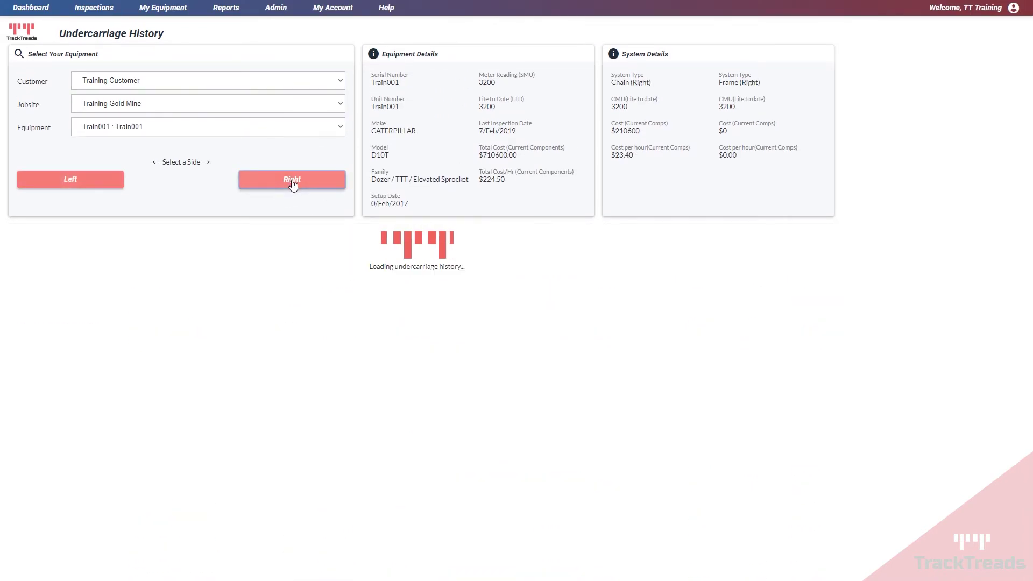
pyautogui.scroll(-3, 296, 238)
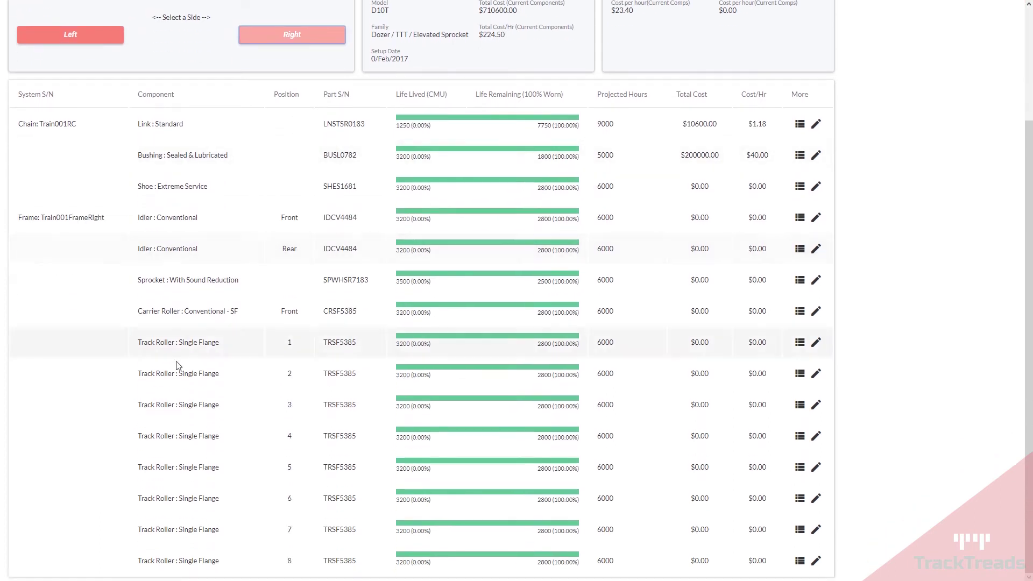
# Open an action entry for right track roller 1 and set it to Replace with New, using single-flange part TRSF5385 and the CATERPILLAR brand.
pyautogui.click(816, 343)
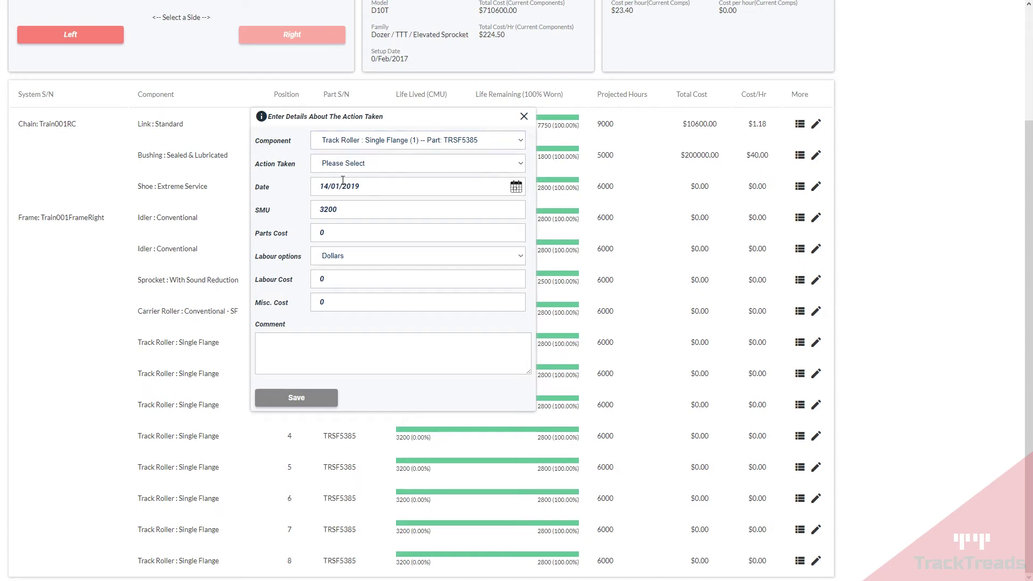
pyautogui.click(349, 164)
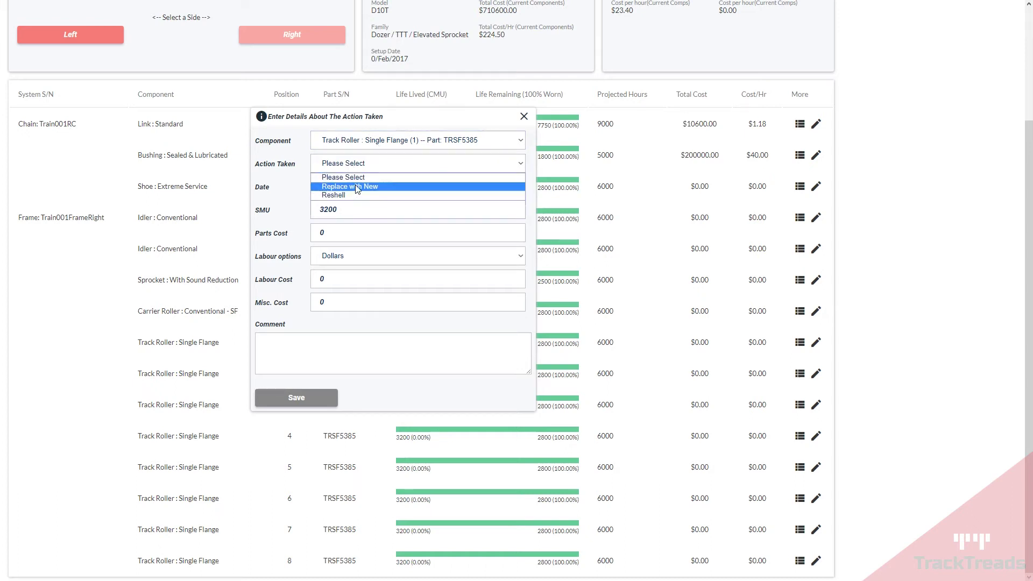
pyautogui.click(353, 186)
pyautogui.click(353, 188)
pyautogui.click(347, 210)
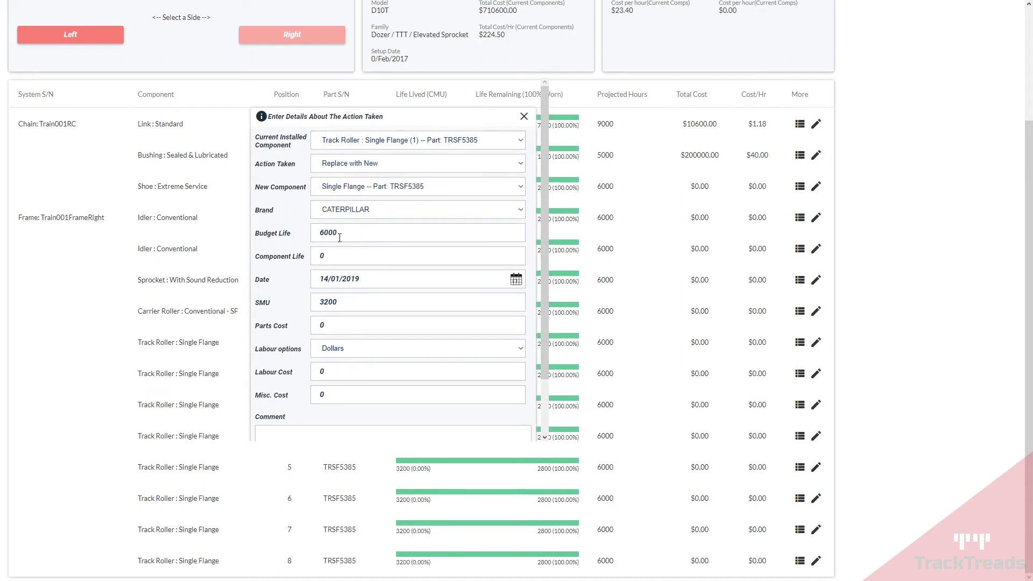
# Check the component life, date, SMU and cost fields of the right track roller 1 replacement, and save the action.
pyautogui.doubleClick(327, 256)
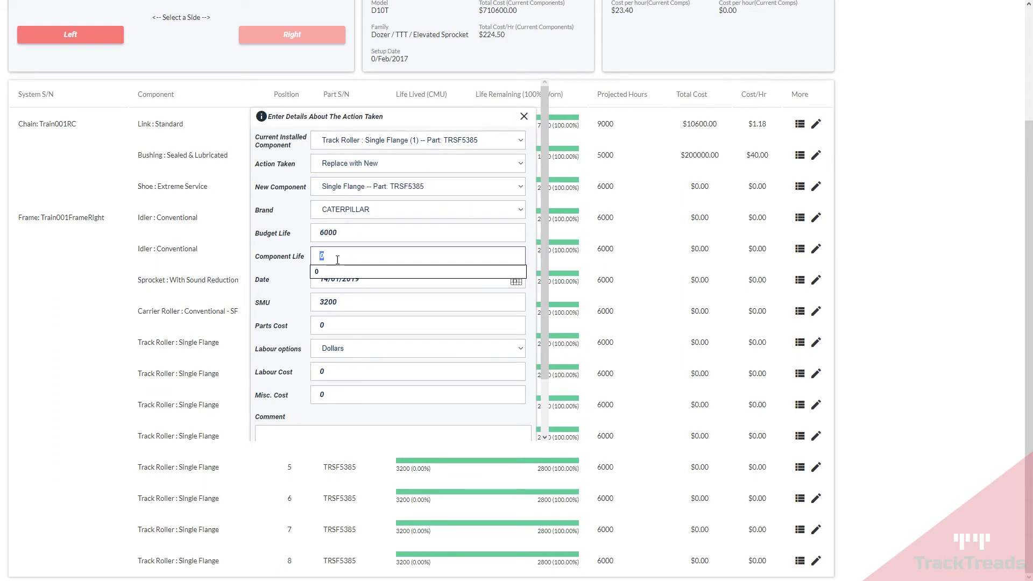
pyautogui.click(285, 278)
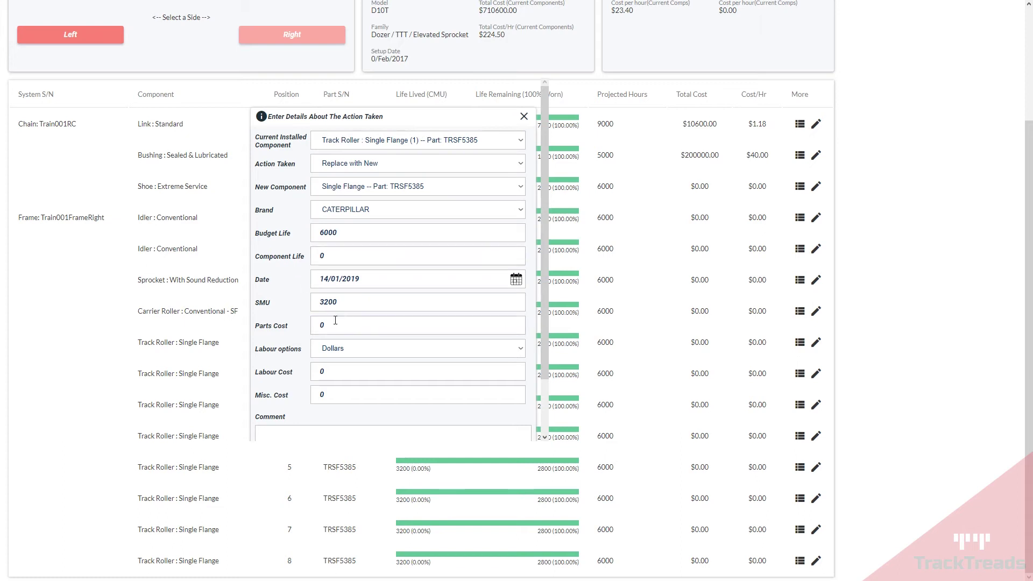
pyautogui.scroll(-2, 354, 355)
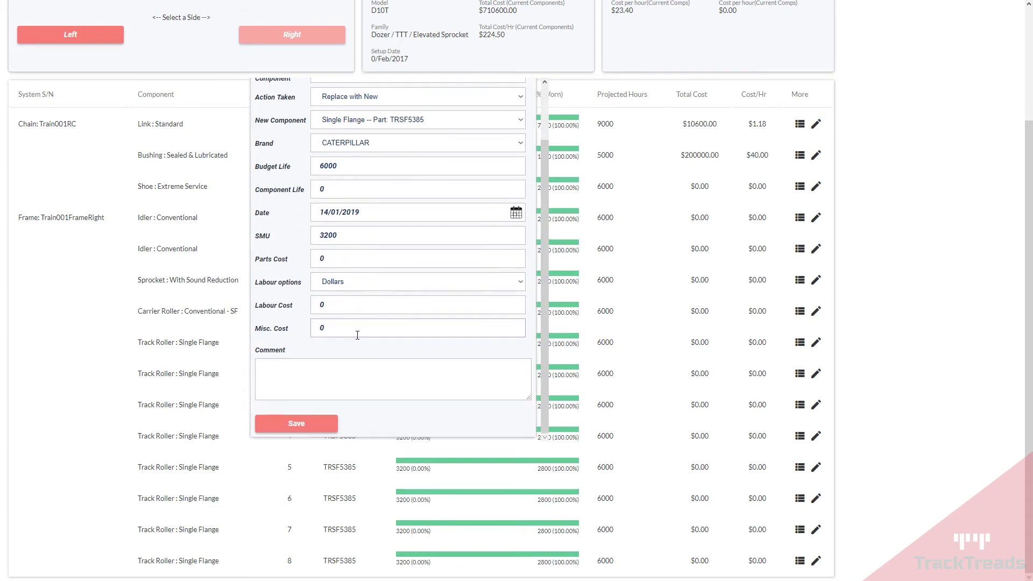
pyautogui.click(296, 424)
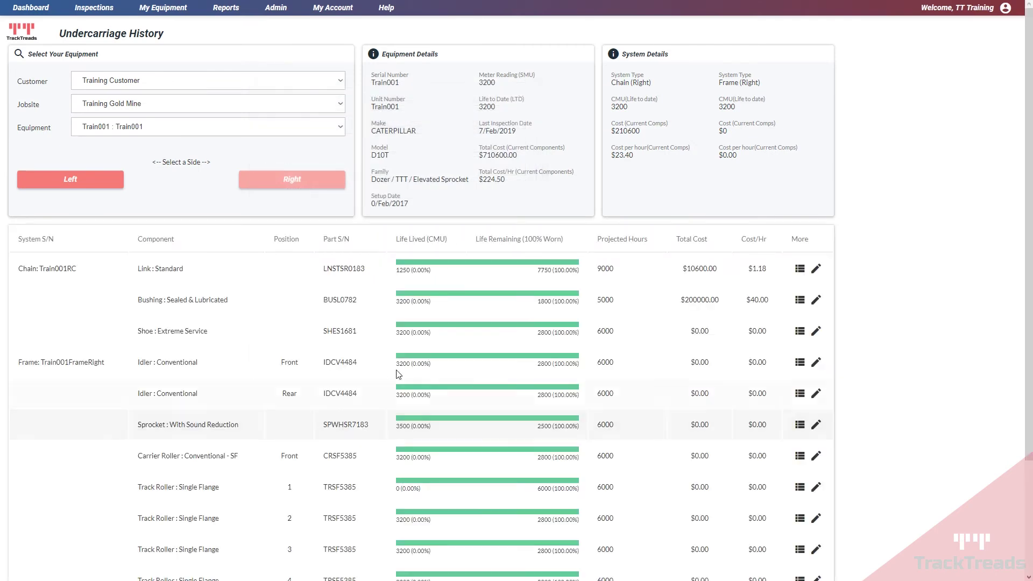
# Expand the history of right single-flange track roller 1 and examine its replacement entry and earlier inspections.
pyautogui.scroll(-3, 471, 283)
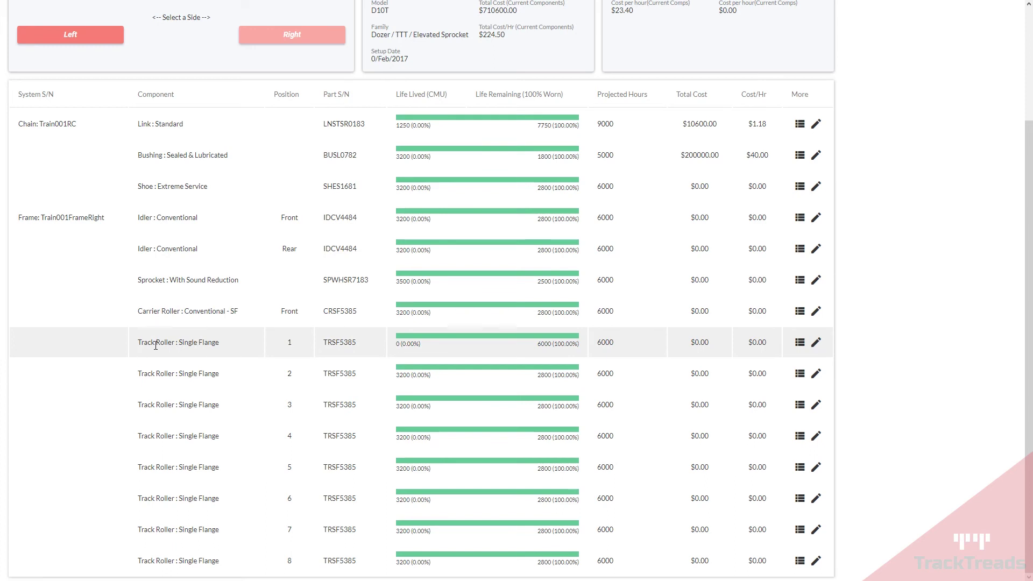
pyautogui.click(802, 348)
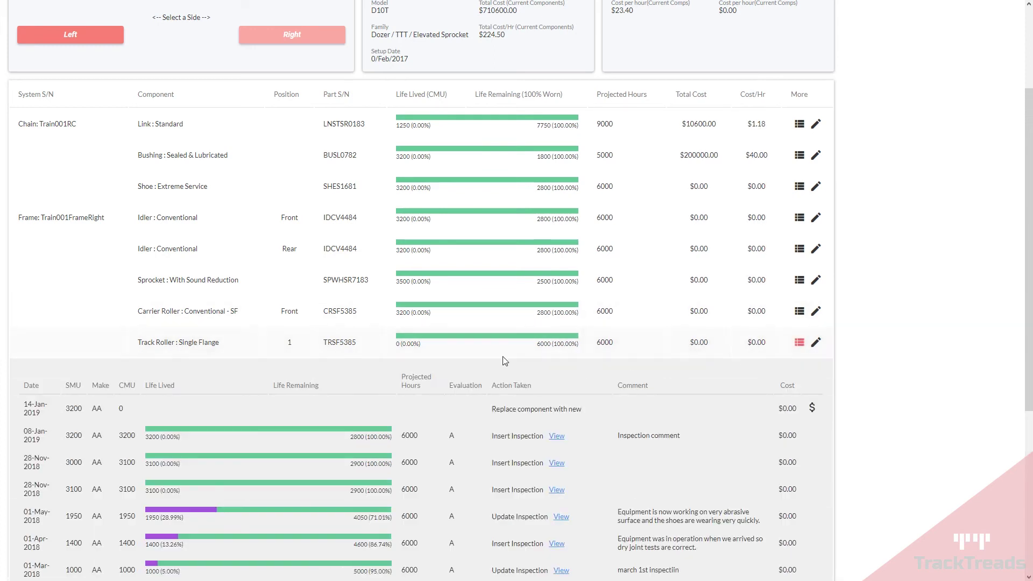
pyautogui.scroll(-2, 438, 349)
pyautogui.moveTo(494, 301); pyautogui.dragTo(598, 298)
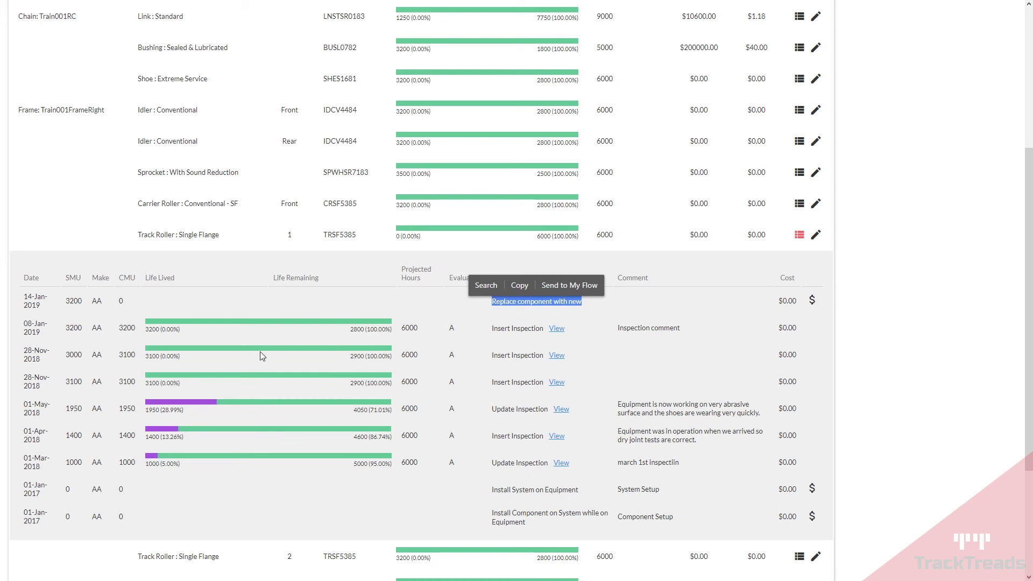
pyautogui.click(212, 301)
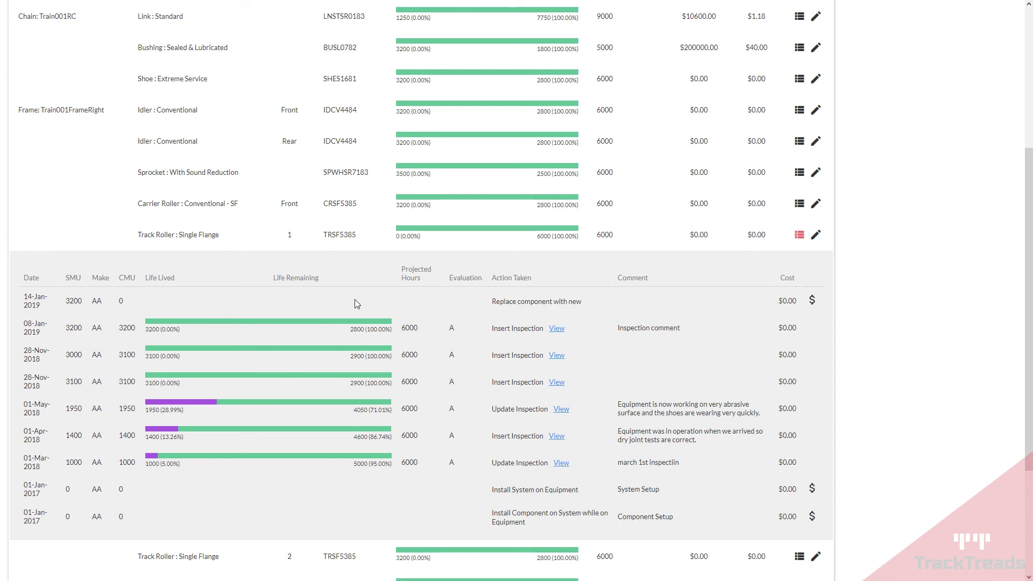